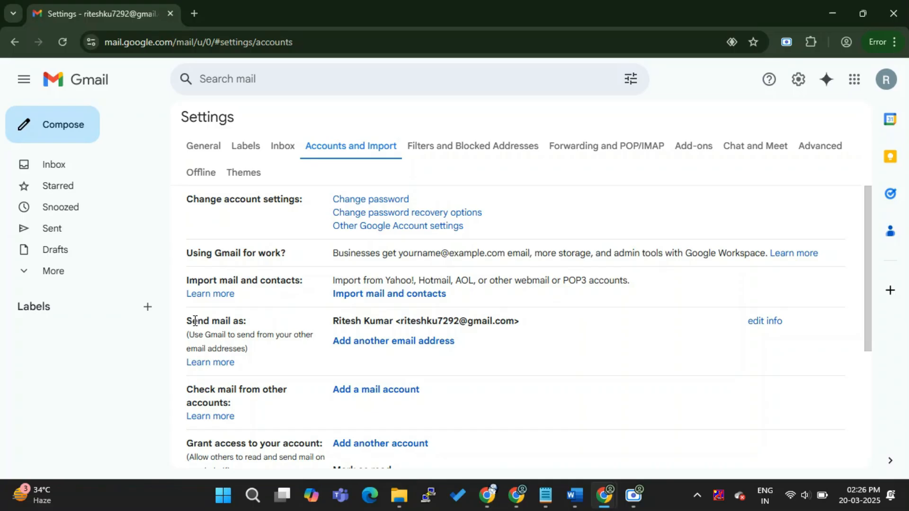
Step: Add the account's "+work" address variant as another send-mail-as address, treated as an alias
left_click(270, 321)
left_click(401, 348)
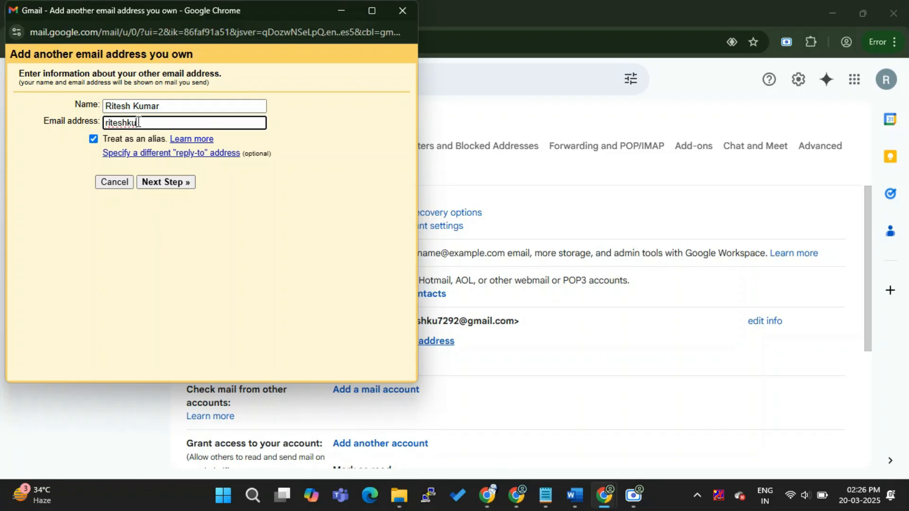
type("@gm")
left_click(166, 182)
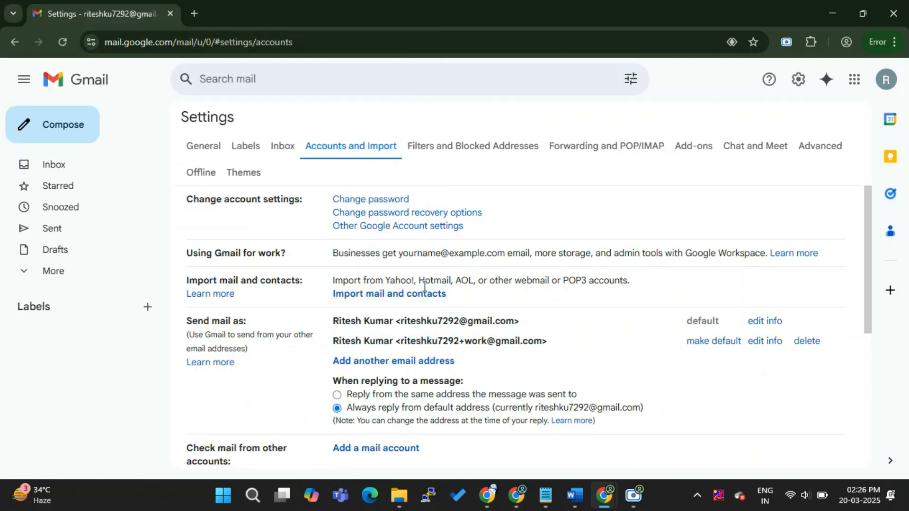
Step: Add the account's "+shopping" address variant as another send-mail-as alias
left_click(390, 363)
left_click(134, 124)
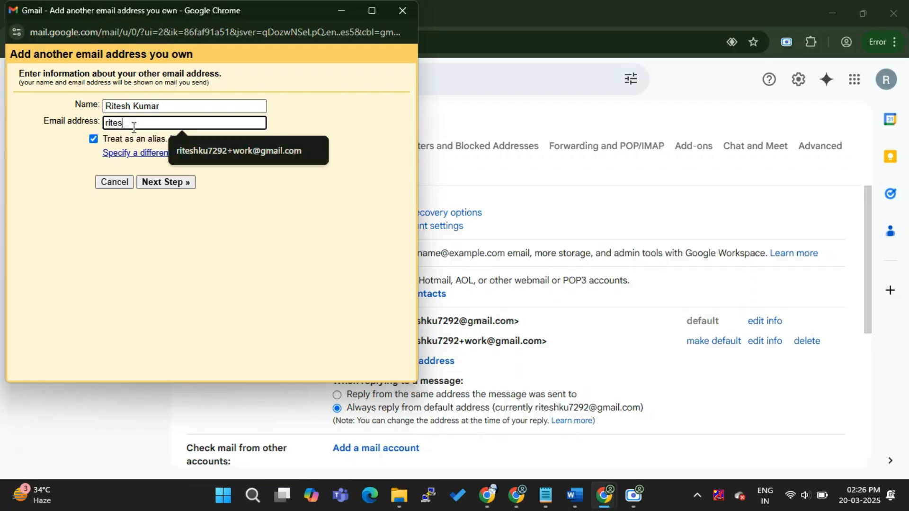
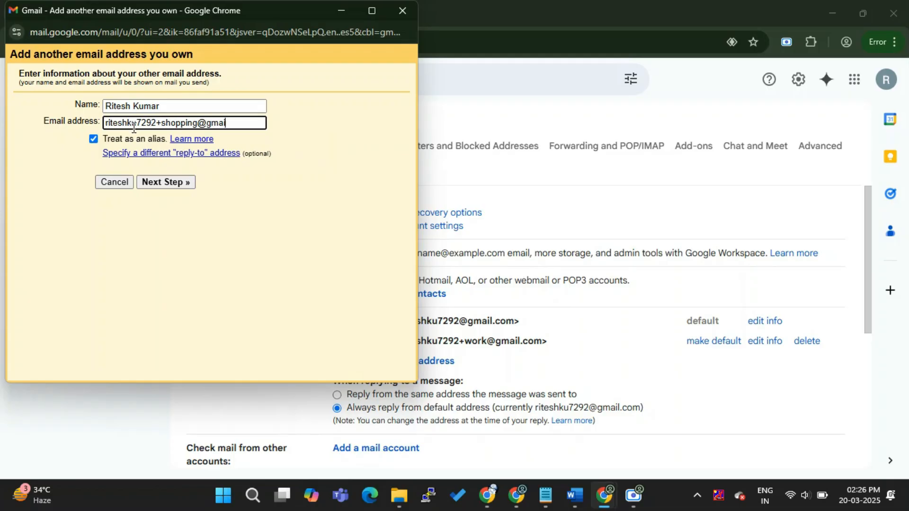
left_click(170, 181)
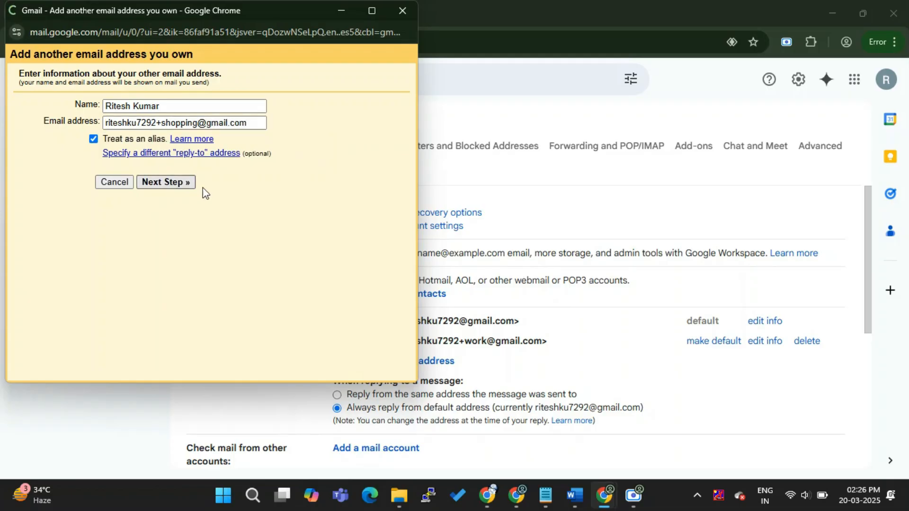
Step: Add the account's "+newsletters" address variant as a send-mail-as alias and highlight the added aliases in the list
left_click(414, 381)
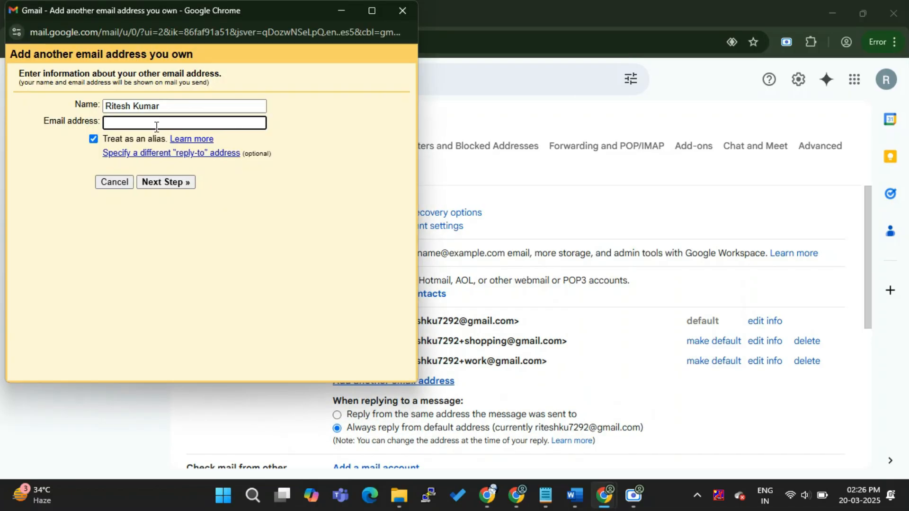
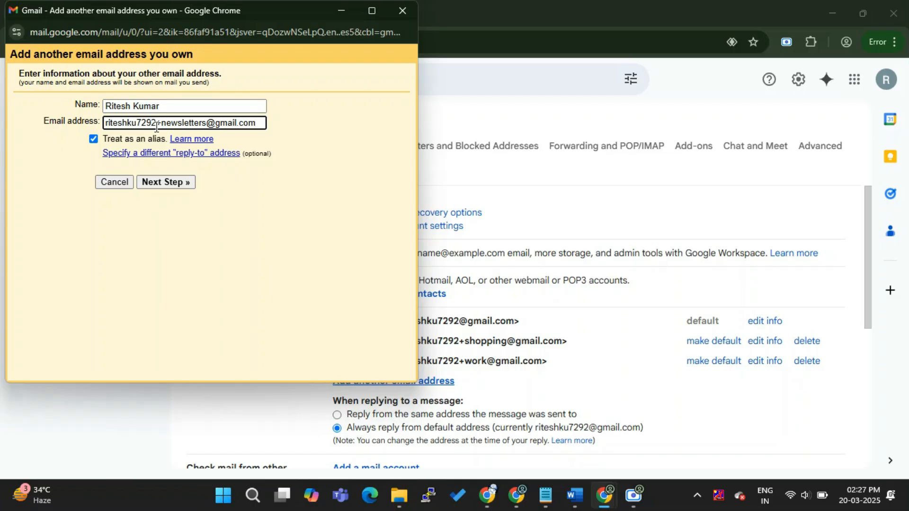
left_click(166, 183)
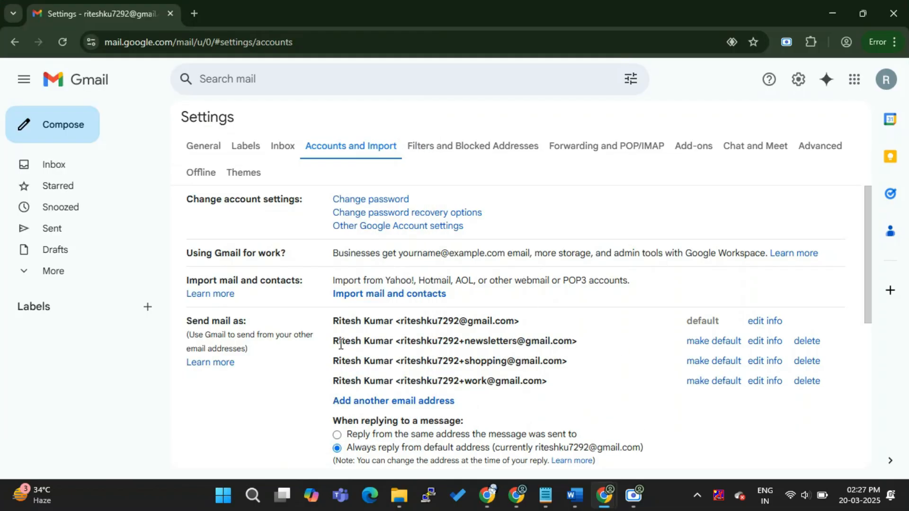
left_click_drag(330, 340, 564, 387)
left_click(564, 386)
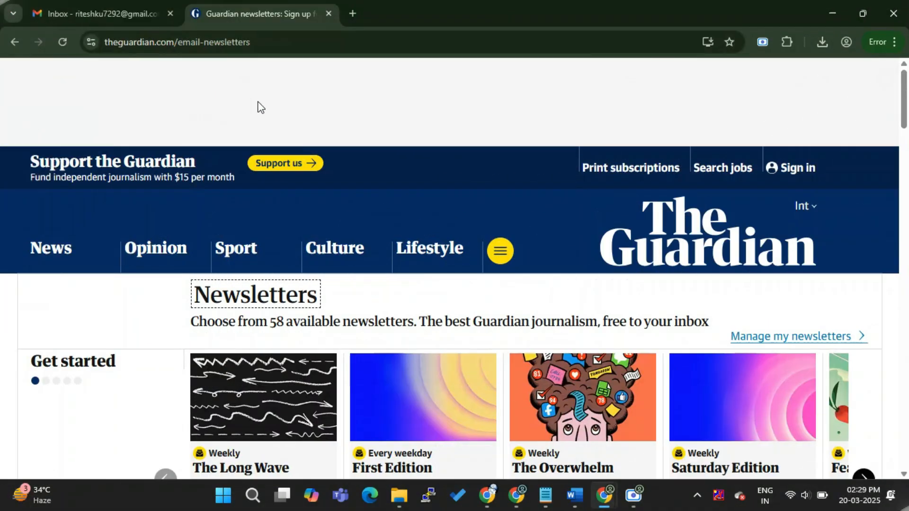
Step: Sign up for The Guardian's First Edition newsletter using the account's "+newsletters" alias address
scroll(243, 100, "down", 5)
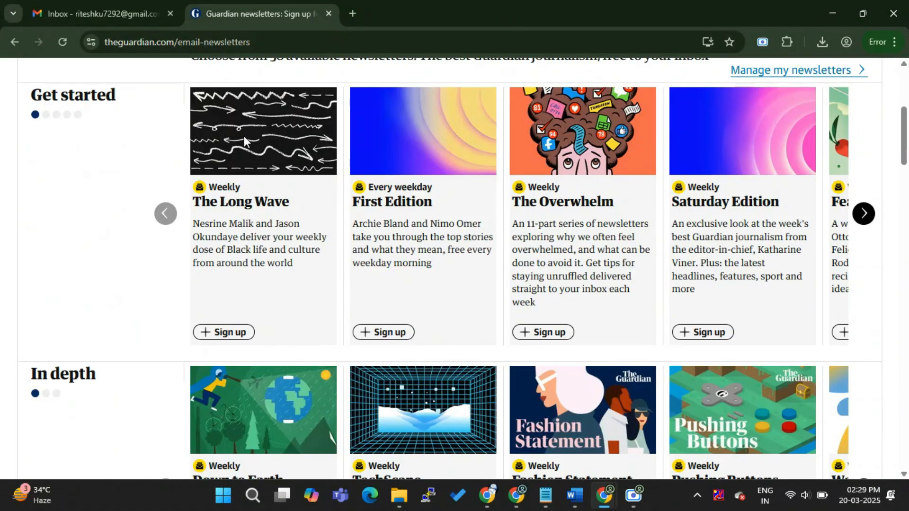
left_click(393, 334)
left_click(242, 432)
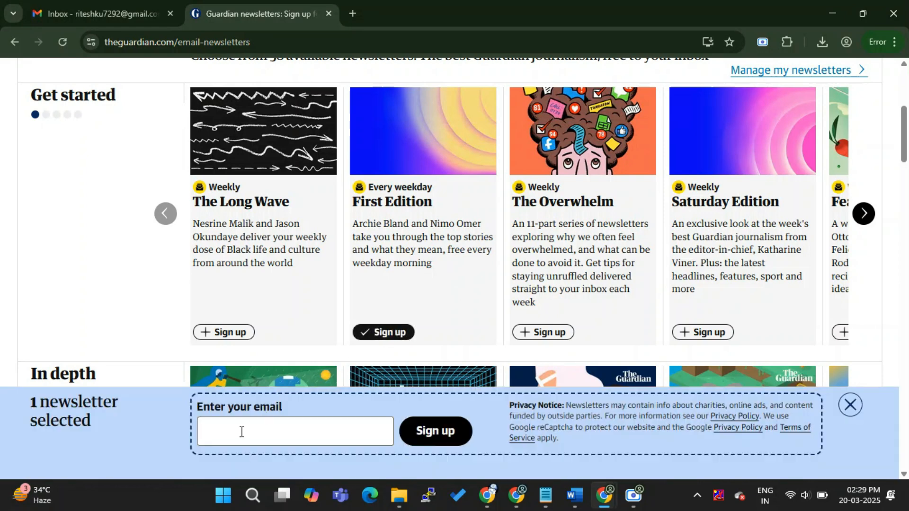
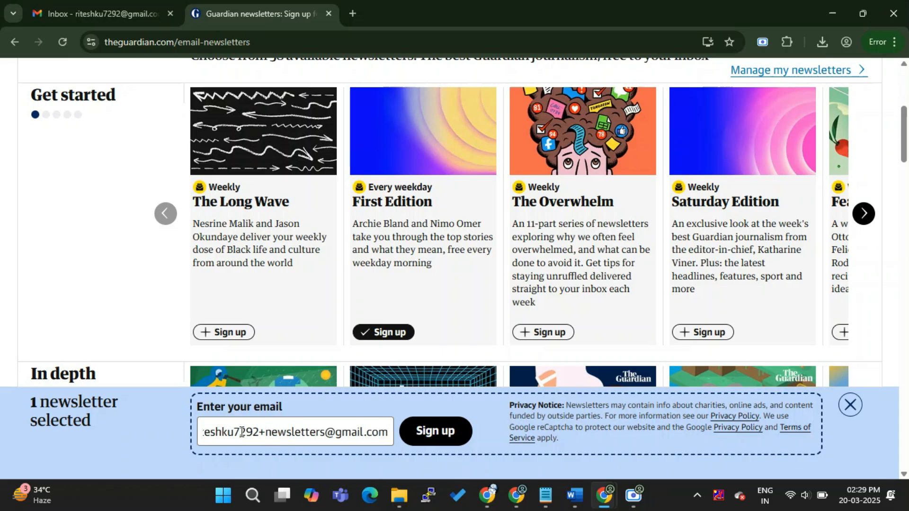
left_click(431, 431)
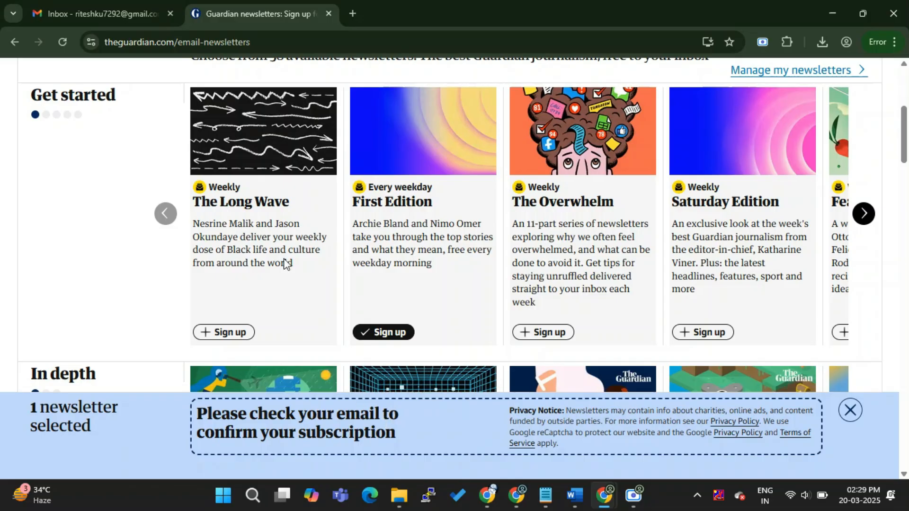
Step: Switch to the Gmail inbox, open The Guardian's subscription confirmation message and inspect the recipient address in its details
left_click(91, 3)
left_click(240, 166)
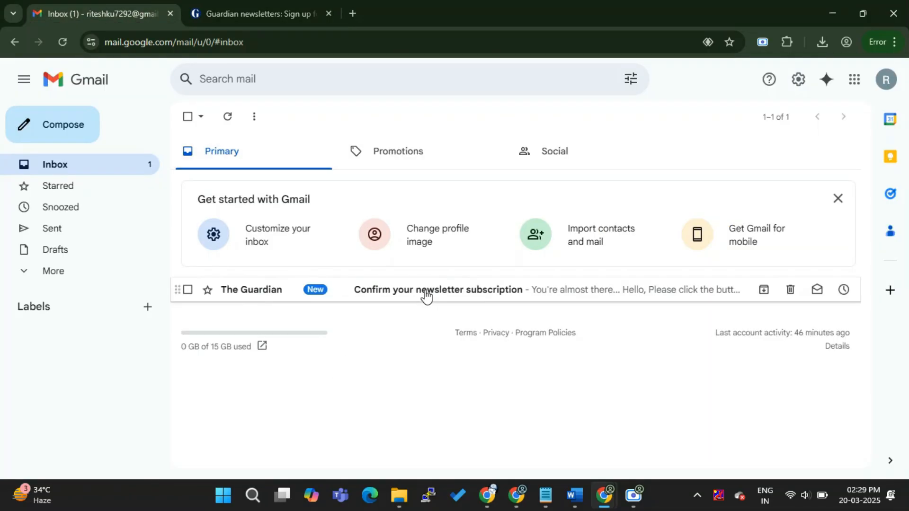
left_click(467, 298)
left_click(326, 198)
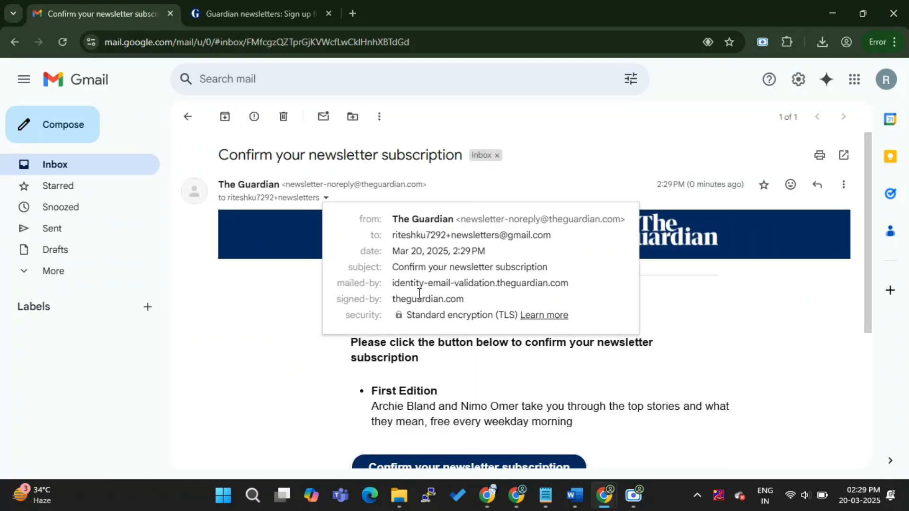
left_click_drag(394, 237, 552, 235)
left_click(282, 296)
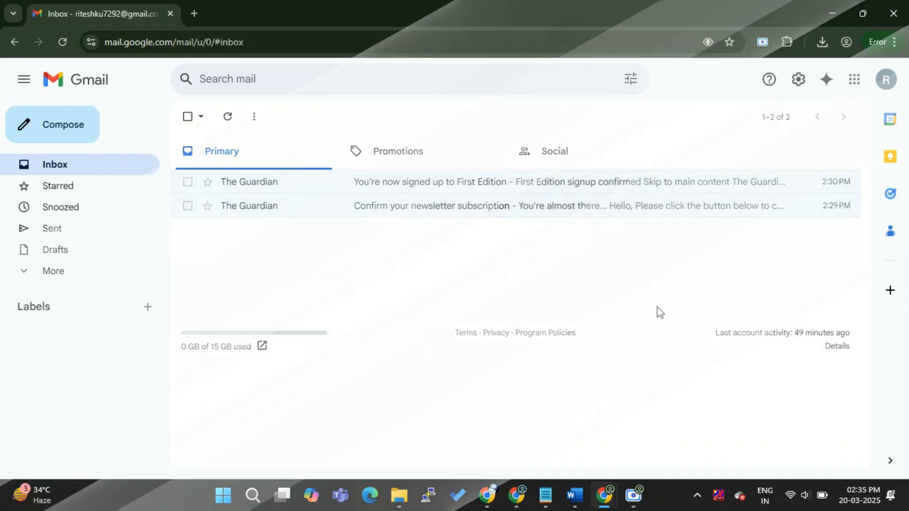
Step: Create a new label named "Work Mail" in the Gmail label settings
left_click(804, 89)
left_click(773, 148)
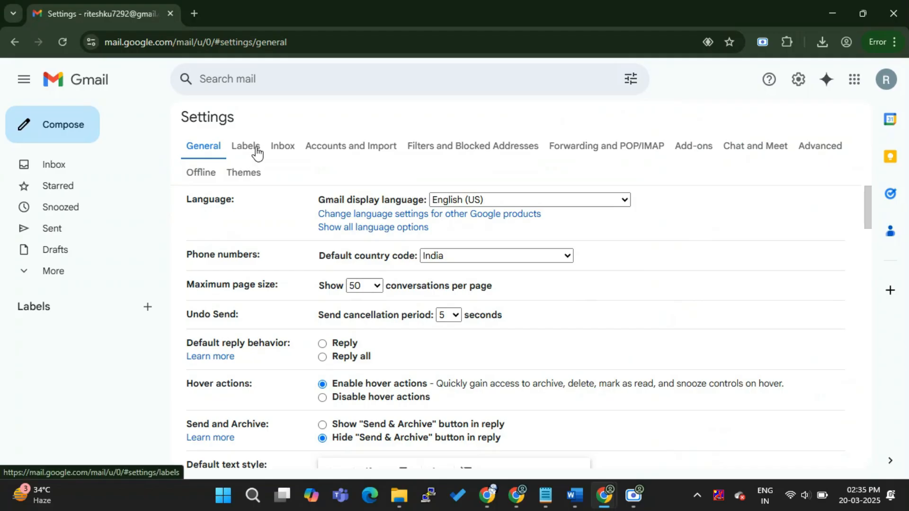
left_click(250, 151)
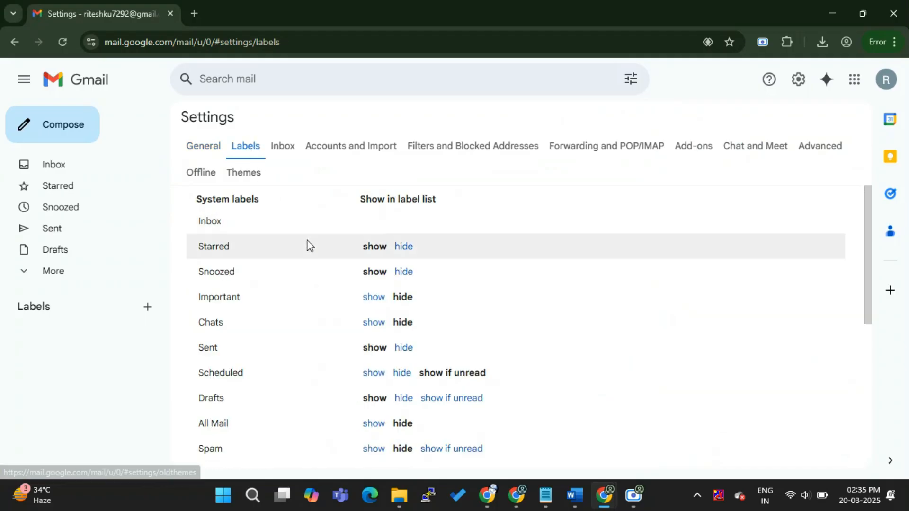
scroll(308, 245, "down", 10)
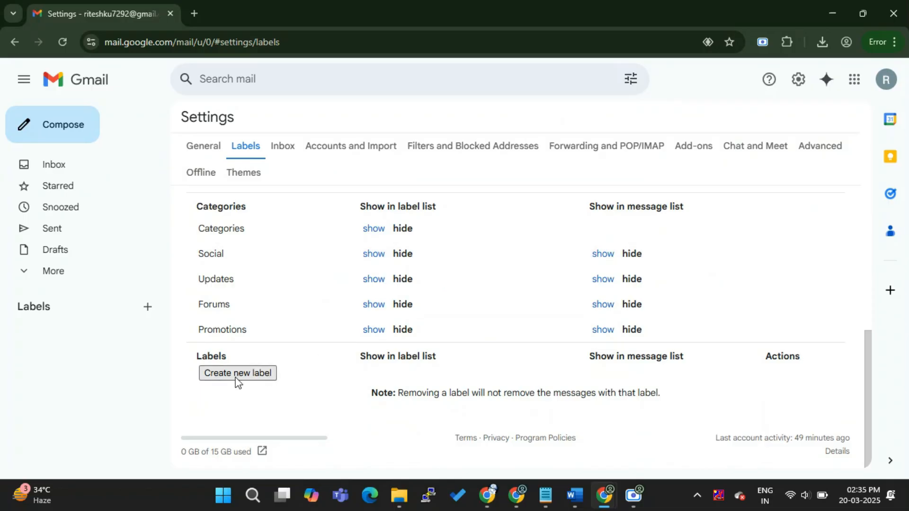
left_click(250, 379)
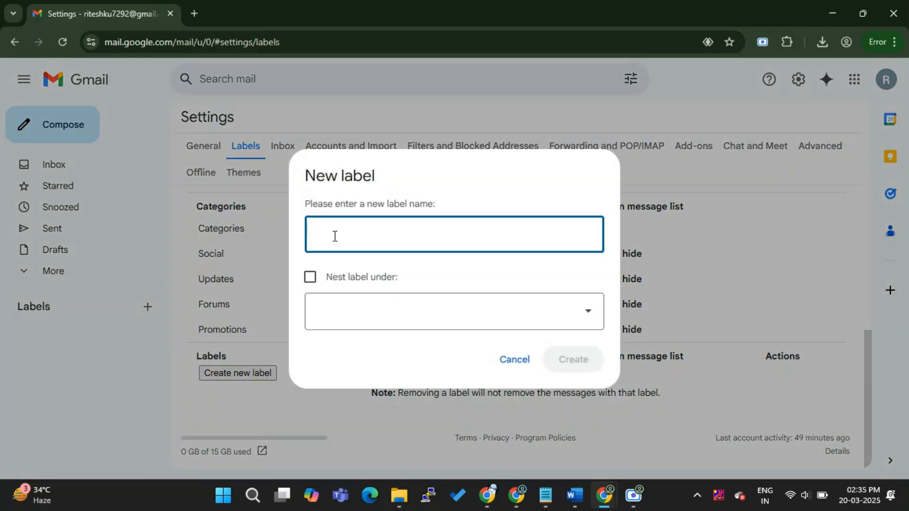
type("Wor")
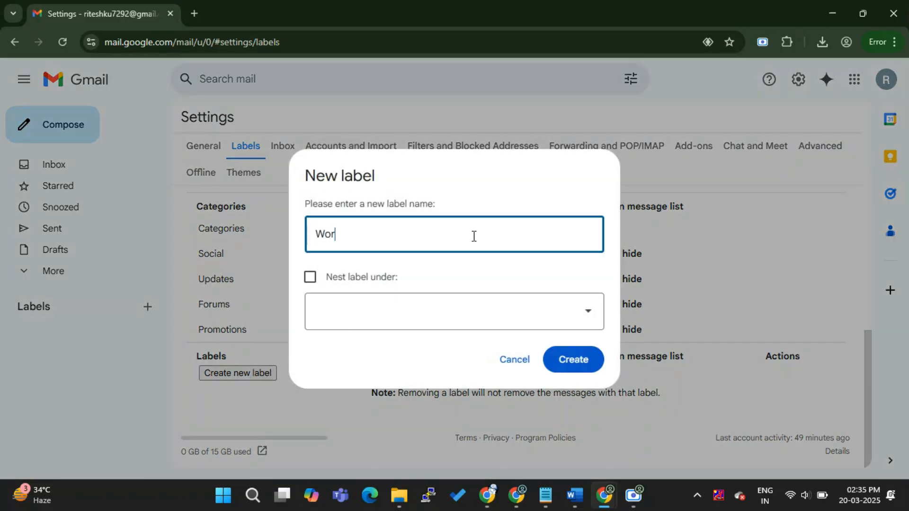
type("k Mail")
left_click(573, 359)
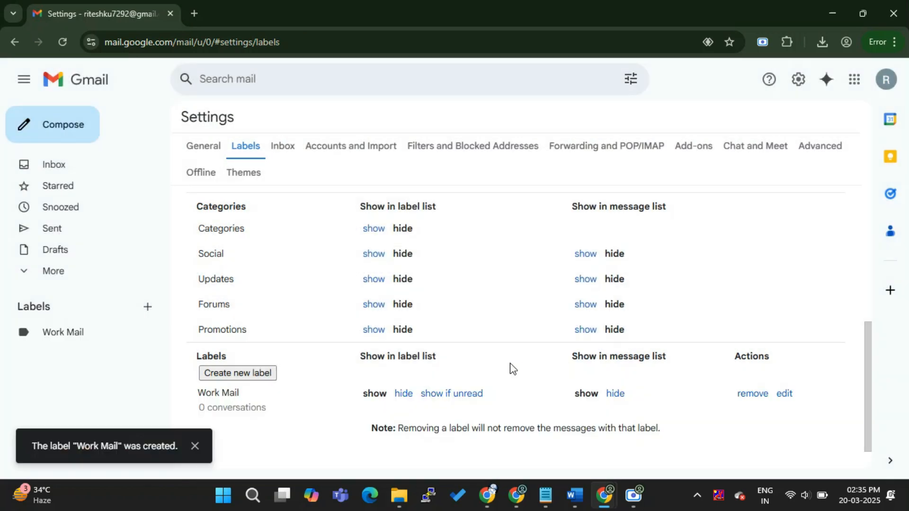
Step: Create a new label named "Shopping"
left_click(263, 374)
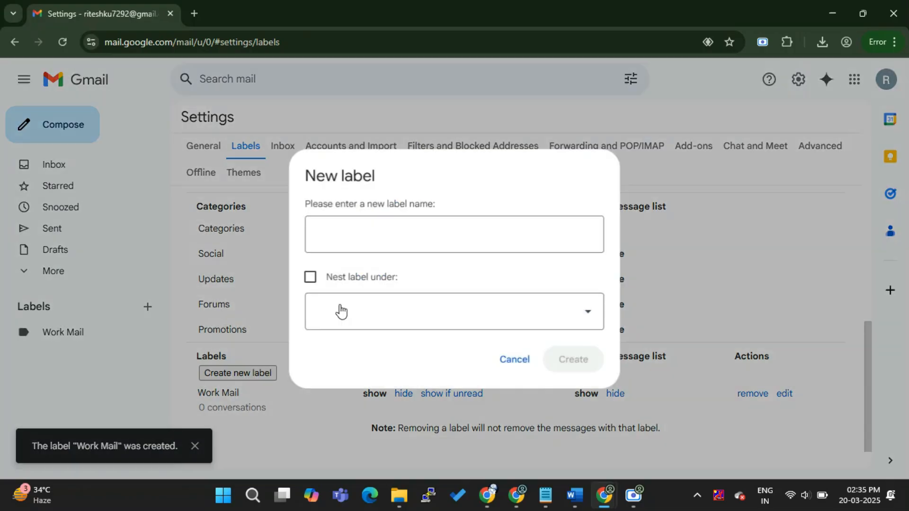
type("Shopping")
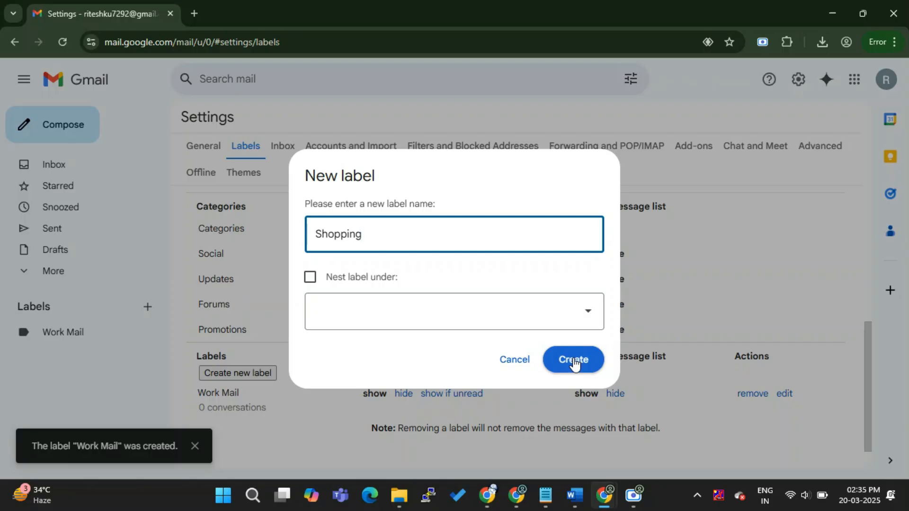
left_click(573, 361)
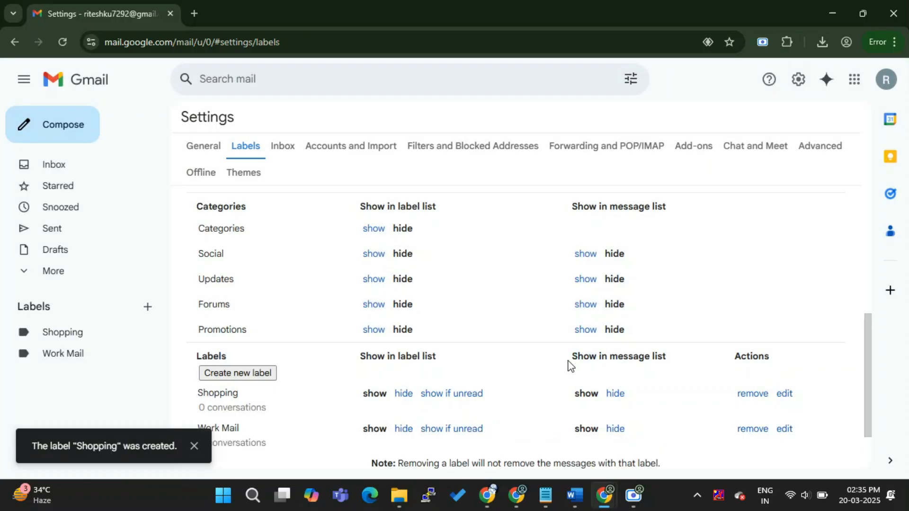
Step: Create a new label named "Newsletters", dismiss the notification and review the list of custom labels
left_click(240, 374)
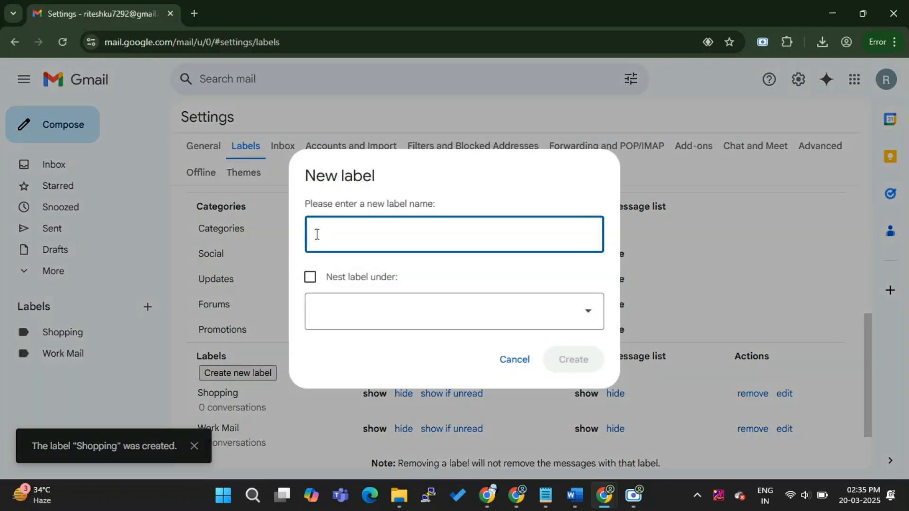
type("Newsletters")
left_click(574, 363)
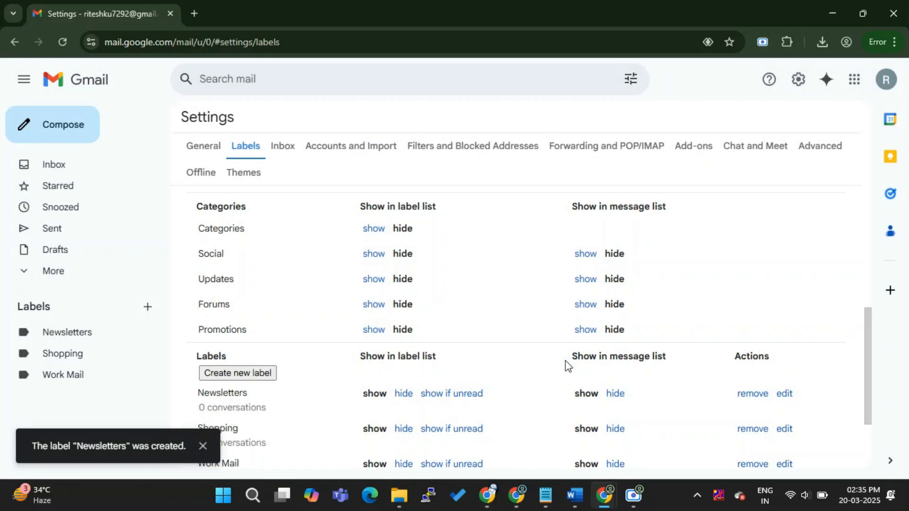
left_click(203, 446)
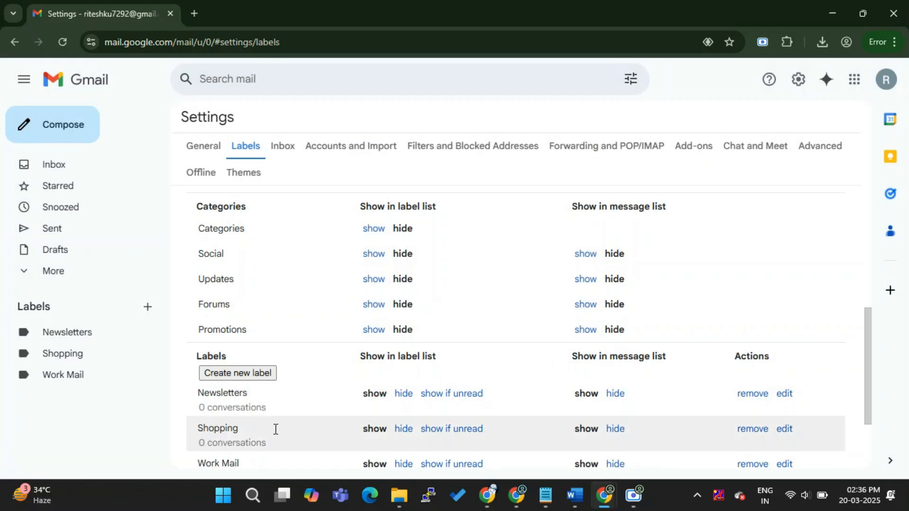
scroll(320, 420, "down", 2)
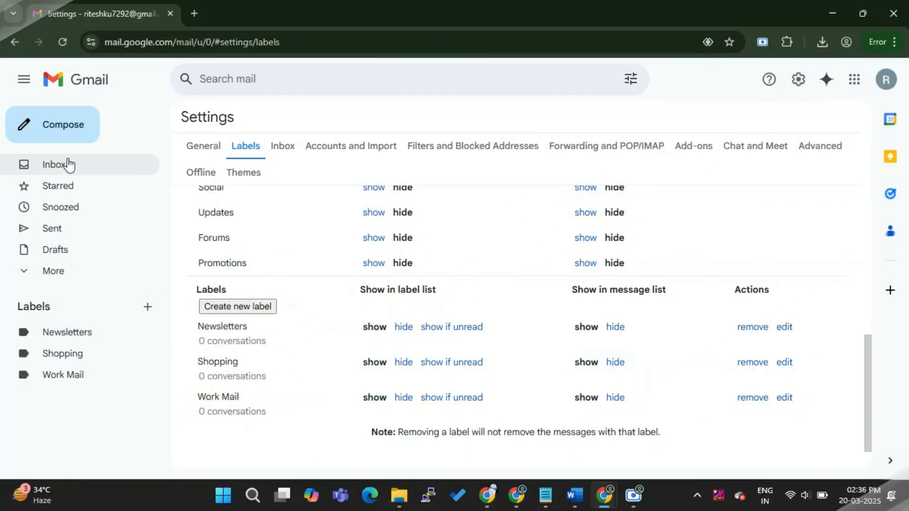
Step: Return to the inbox and search all mail for the account's +work alias address
left_click(66, 166)
left_click(288, 86)
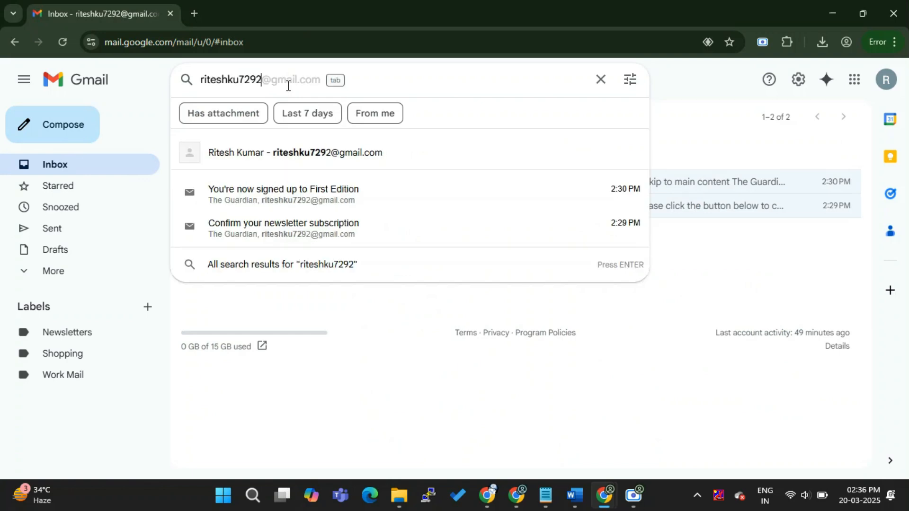
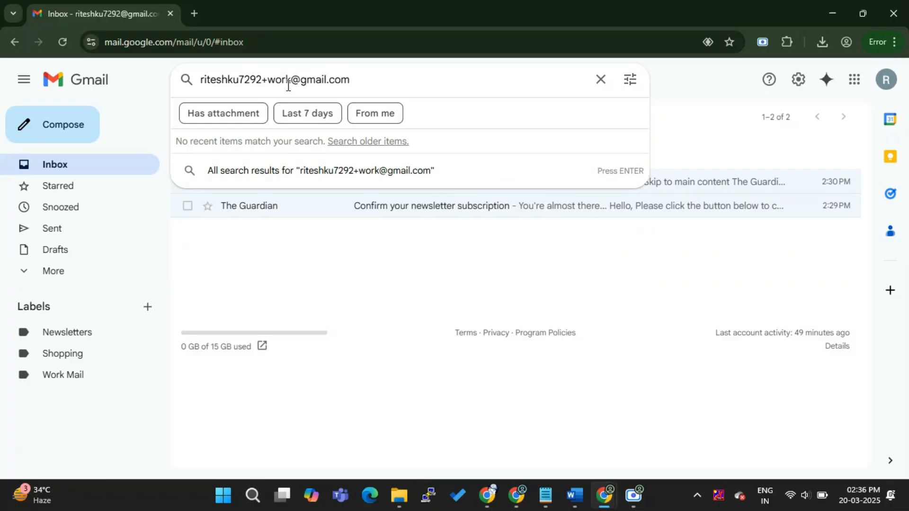
key("Return")
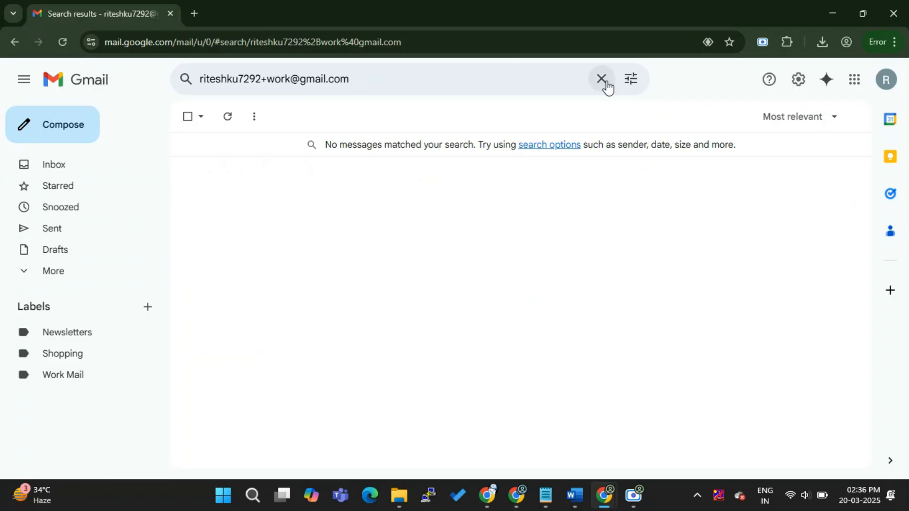
Step: Create a filter from the +work alias search that applies the label "Work Mail"
left_click(632, 82)
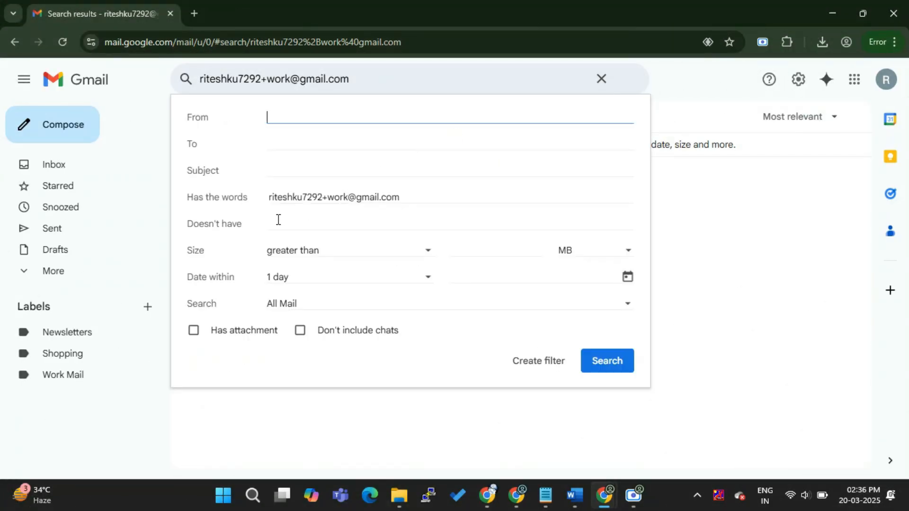
left_click(522, 368)
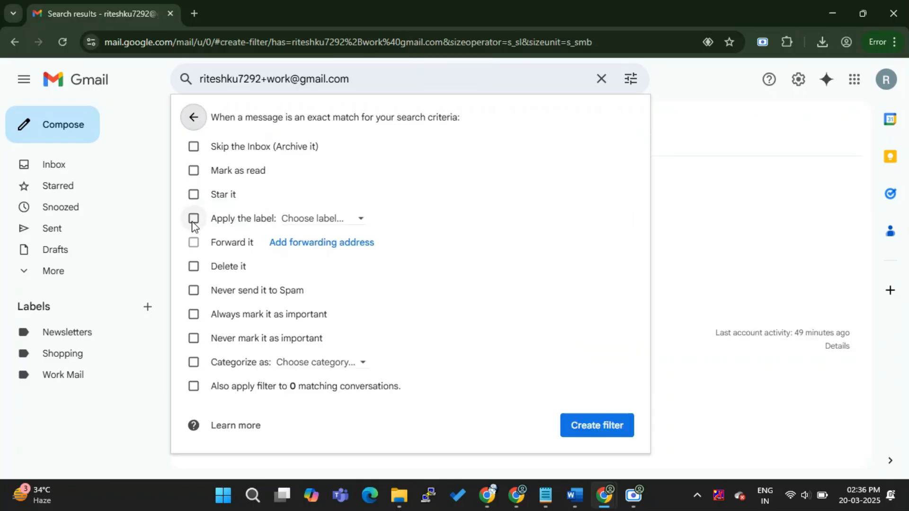
left_click(193, 219)
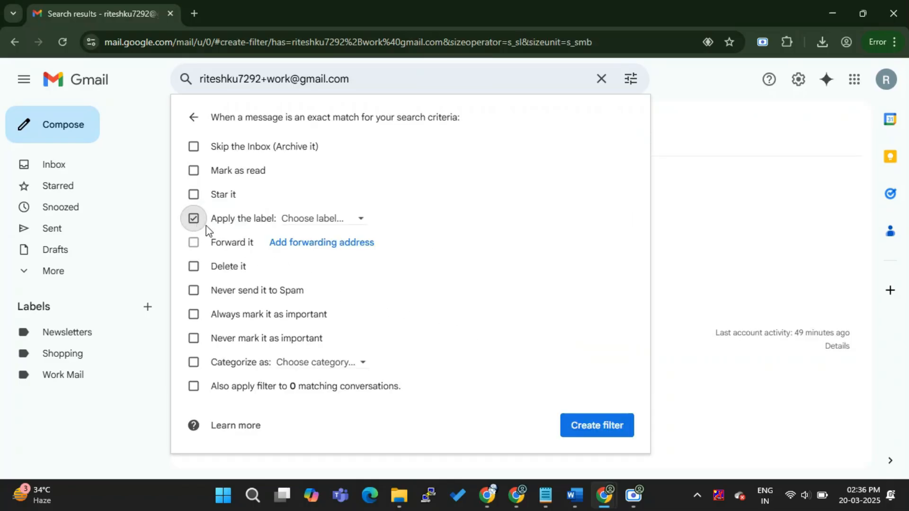
left_click(310, 221)
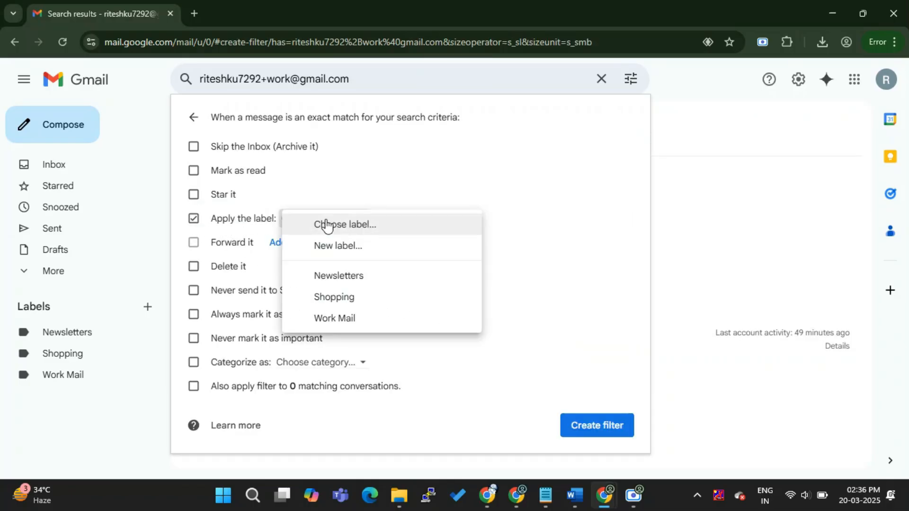
left_click(338, 316)
left_click(596, 426)
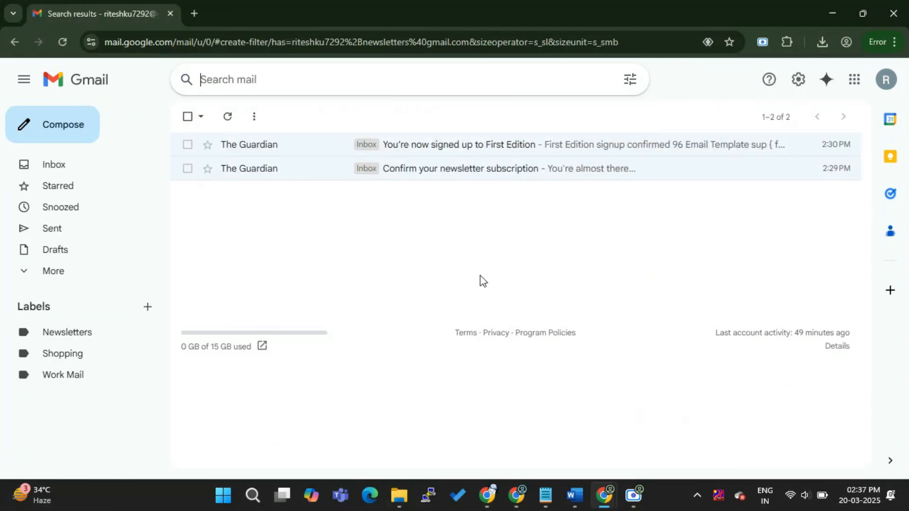
Step: Go back to the inbox, open the full inbox settings and set the inbox type to Multiple Inboxes
left_click(93, 168)
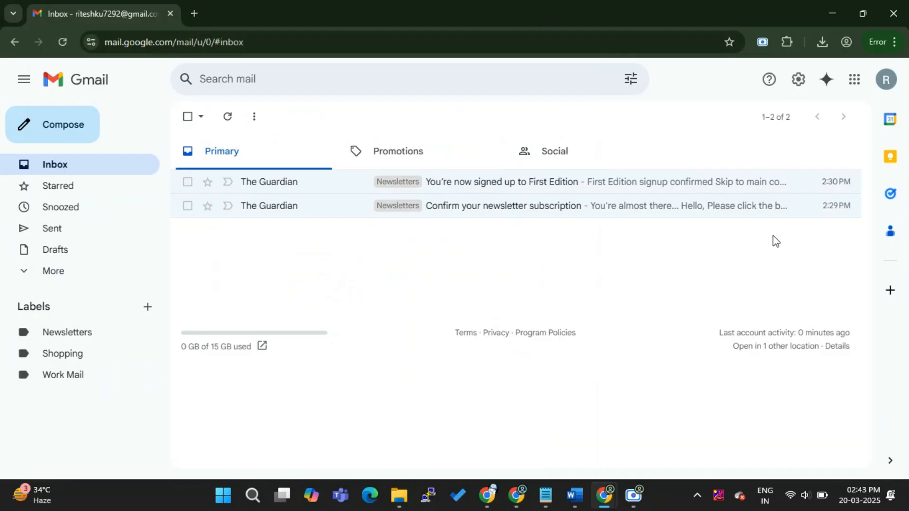
left_click(795, 90)
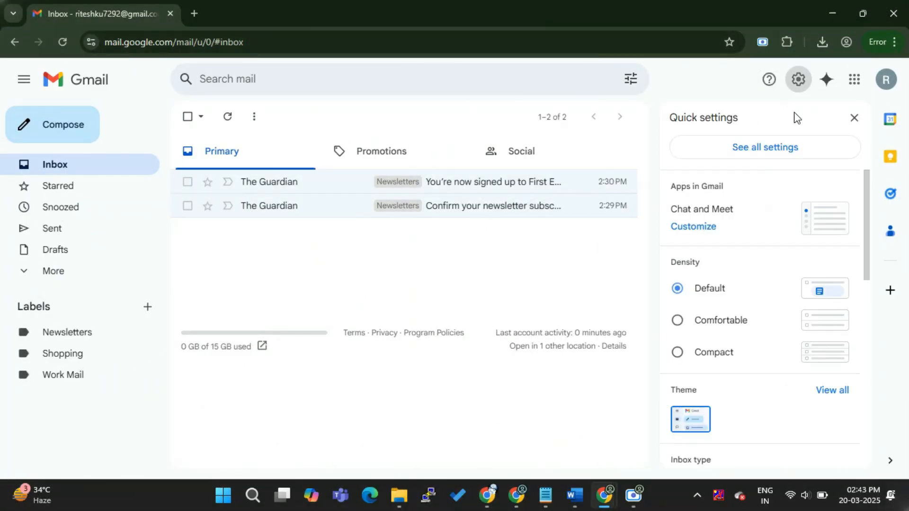
left_click(787, 148)
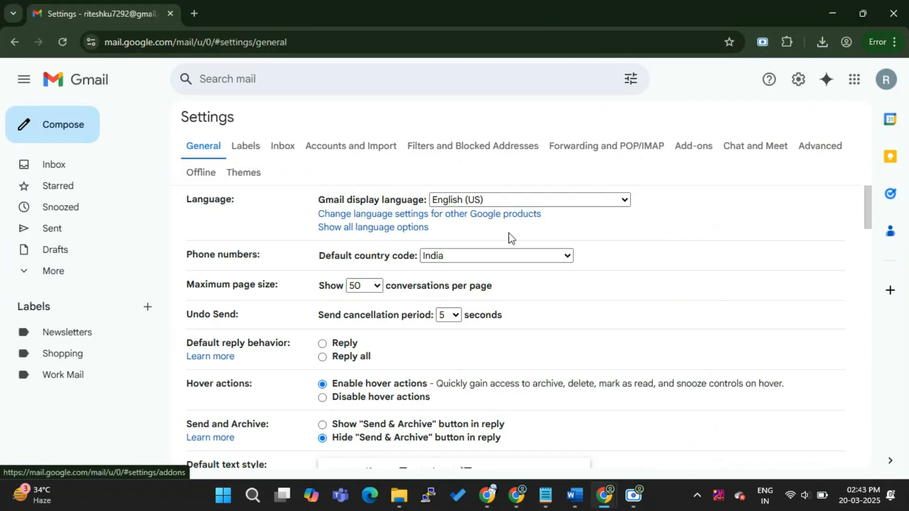
left_click(282, 151)
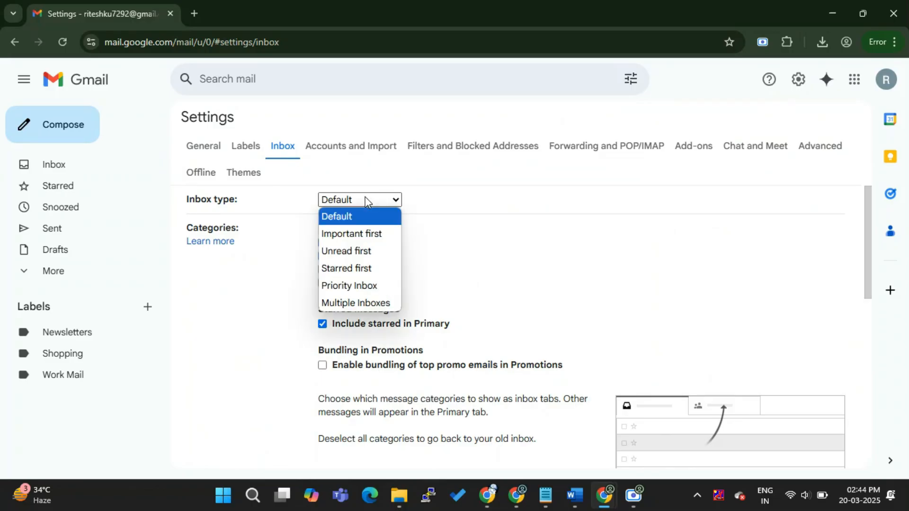
left_click(380, 303)
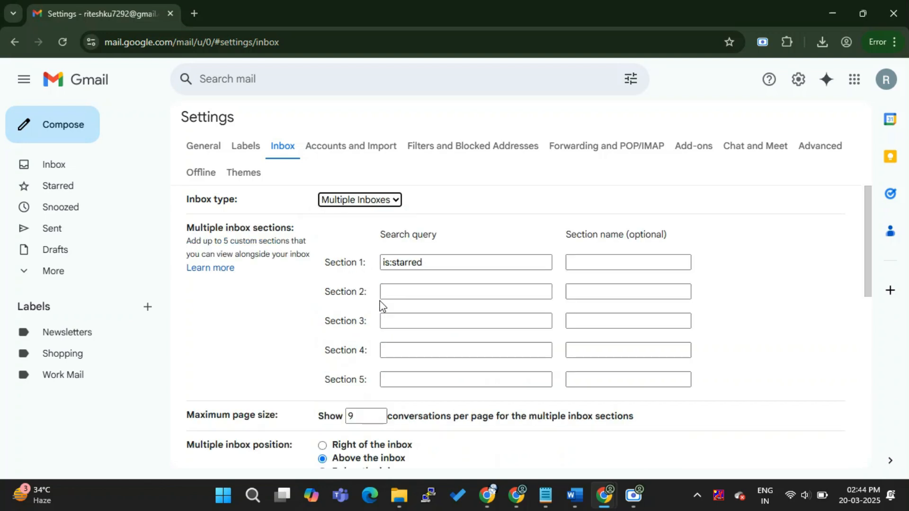
Step: Replace the Section 1 search query with "to:" plus the +work alias address and name the section "Work Mail"
triple_click(459, 264)
key("BackSpace")
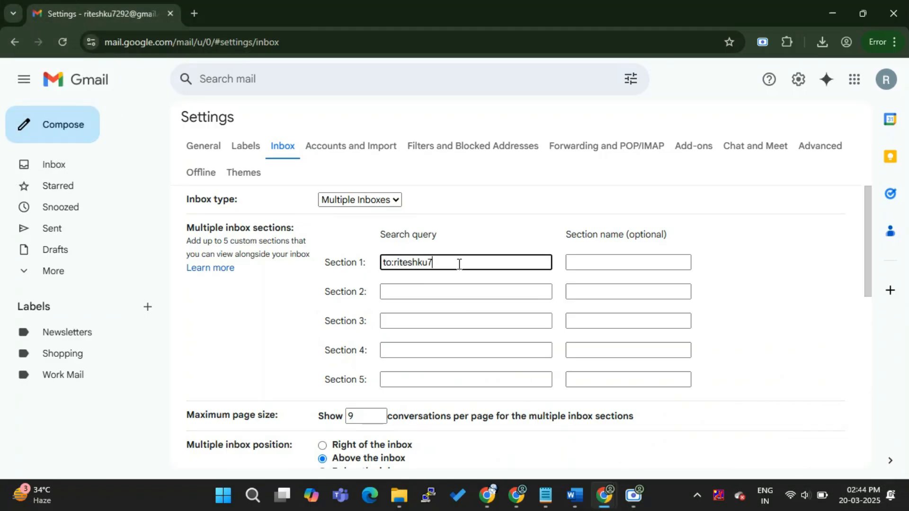
key("Tab")
type("Work Mail")
Step: Set the Section 2 search query to "to:" plus the +shopping alias address and name the section "Shopping Mail"
key("Tab")
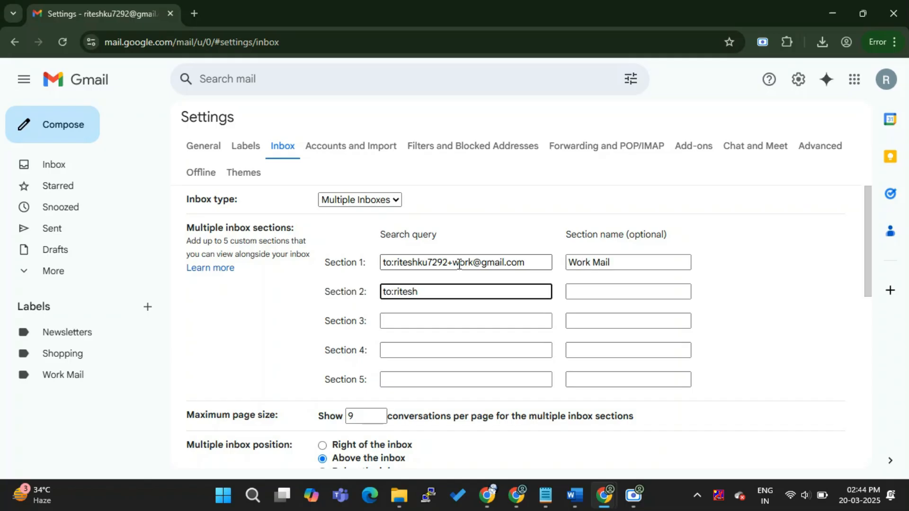
key("Tab")
type("Shopping Mail")
Step: Set the Section 3 query to "to:" plus the +newsletters alias address, name it "Newsletter Mail" and save the inbox settings
left_click(436, 325)
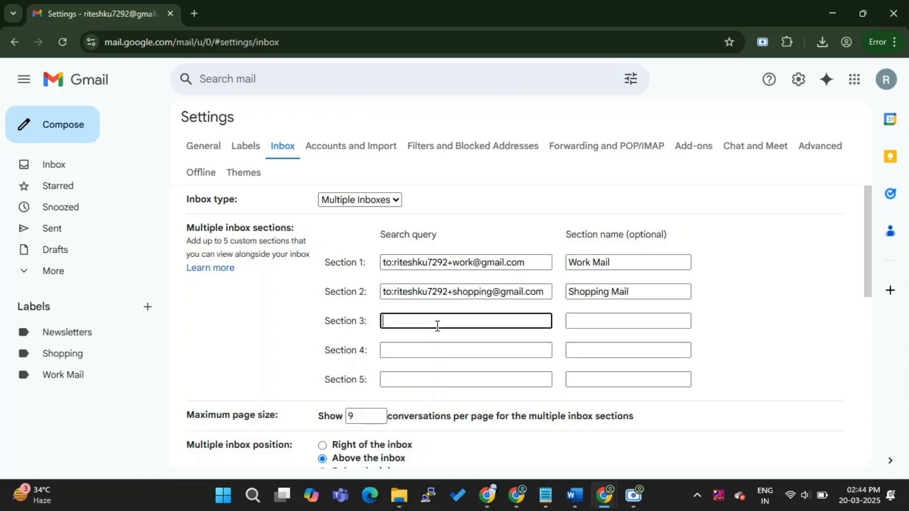
key("Tab")
type("Newsletter Mail")
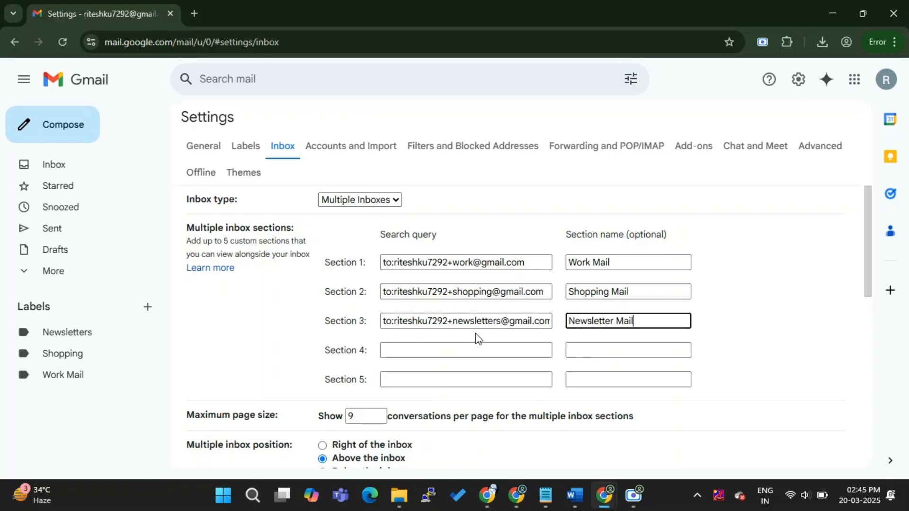
scroll(448, 333, "down", 10)
left_click(486, 397)
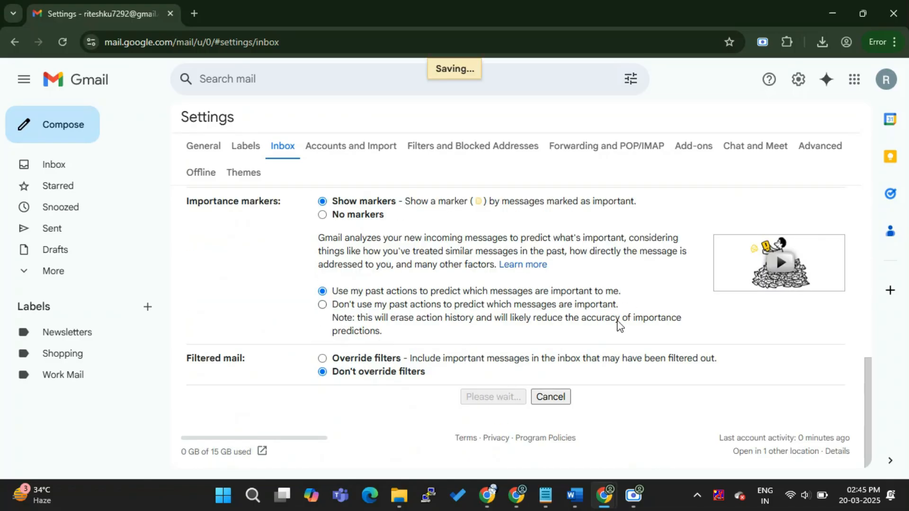